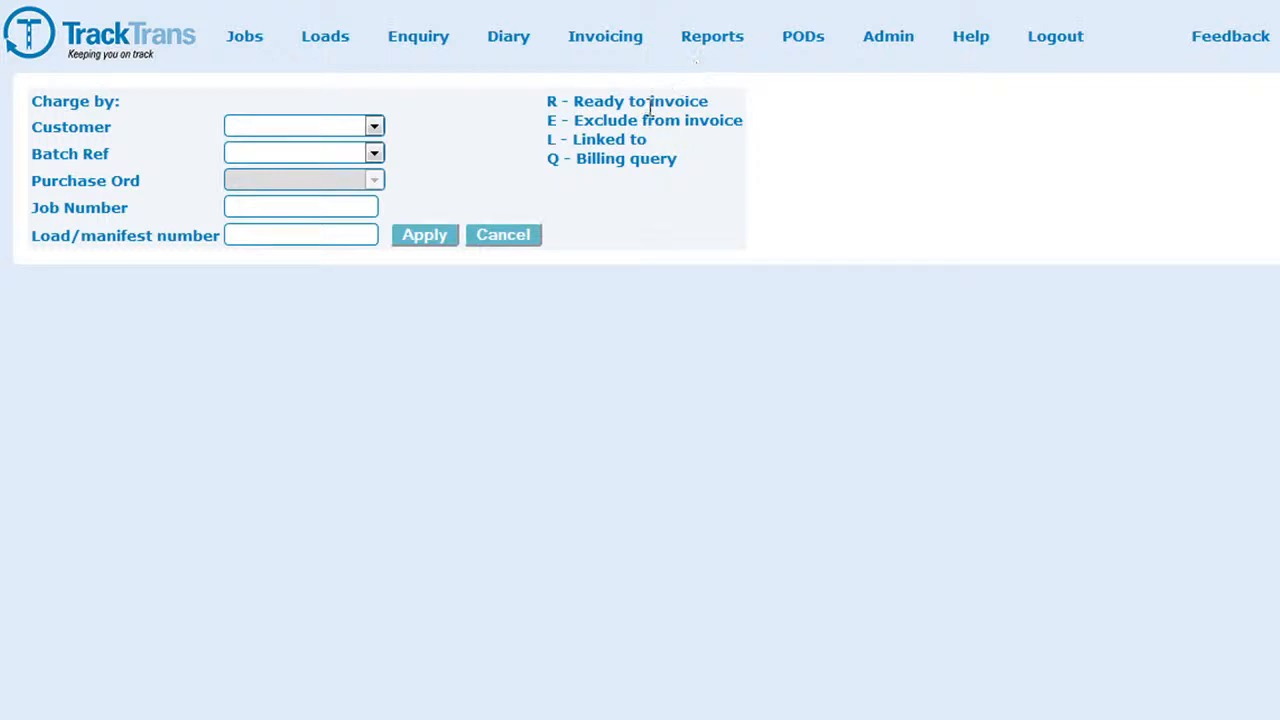
Filter the transport pricing jobs by customer SMITH AND SON LIMITED.
click(374, 127)
click(357, 181)
click(421, 238)
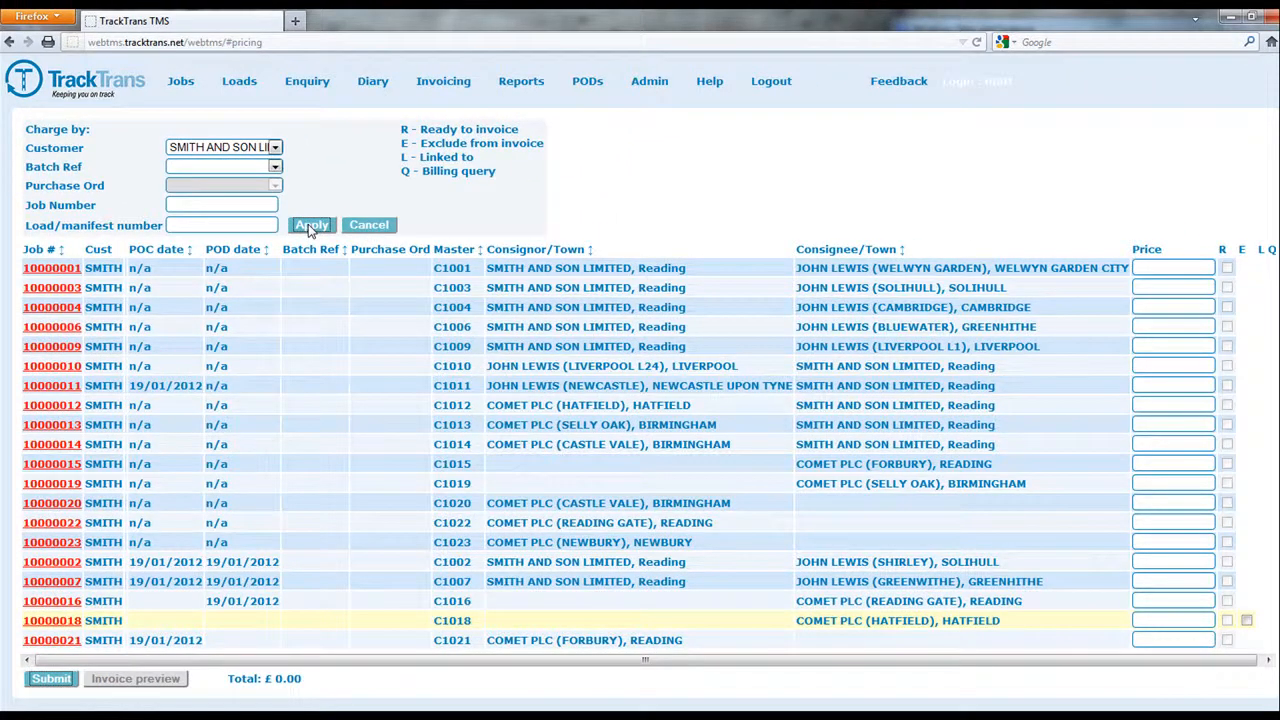
click(275, 147)
click(267, 175)
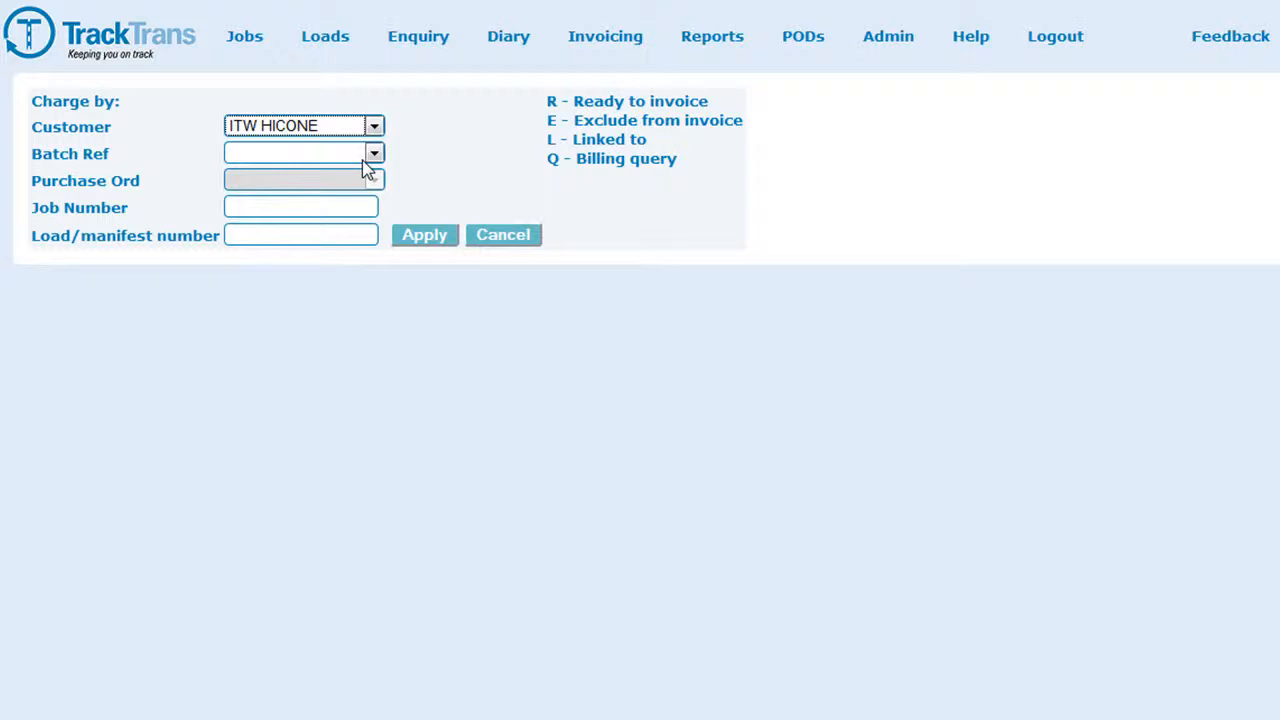
click(370, 155)
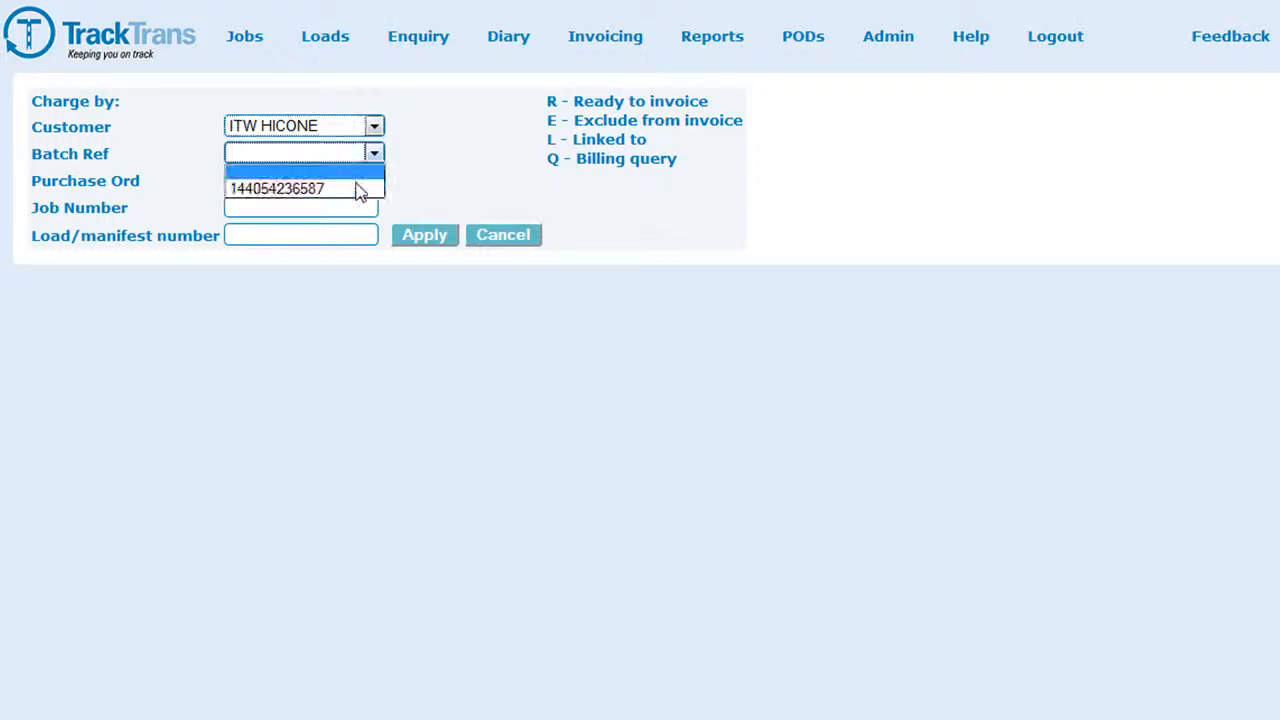
click(357, 190)
click(420, 236)
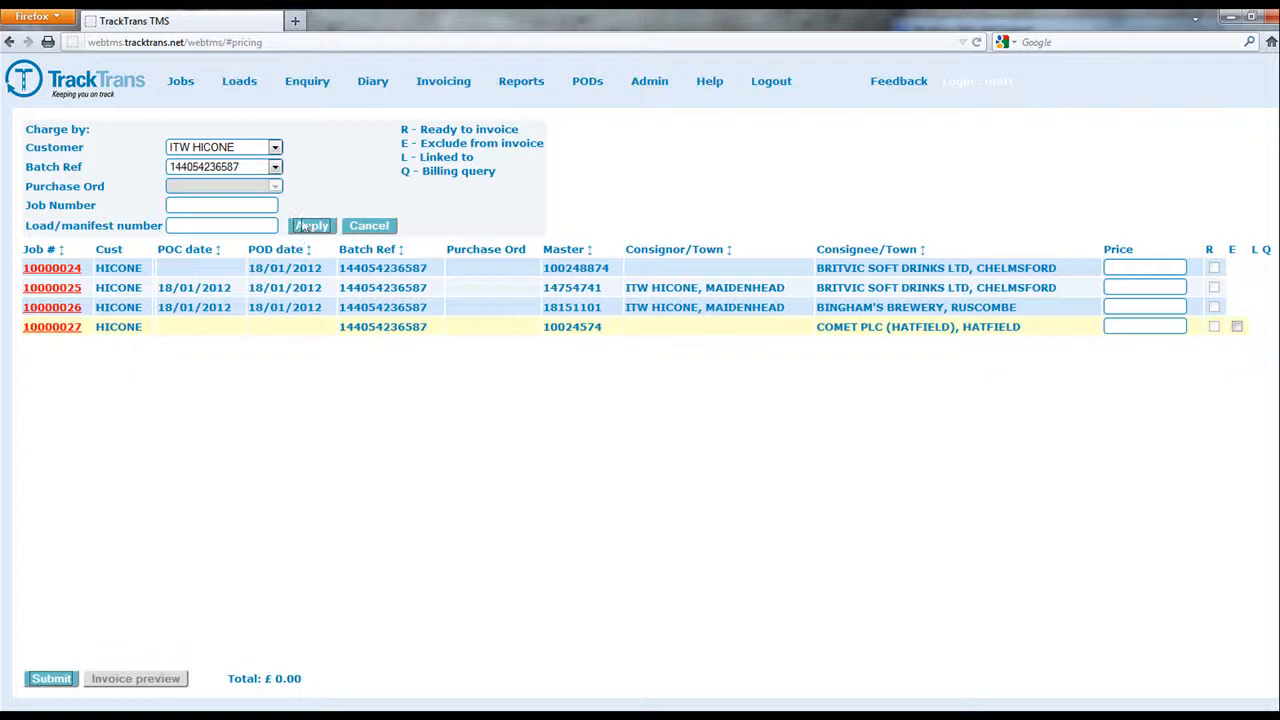
Filter the pricing jobs by customer STARLABS and its only listed purchase order.
click(275, 147)
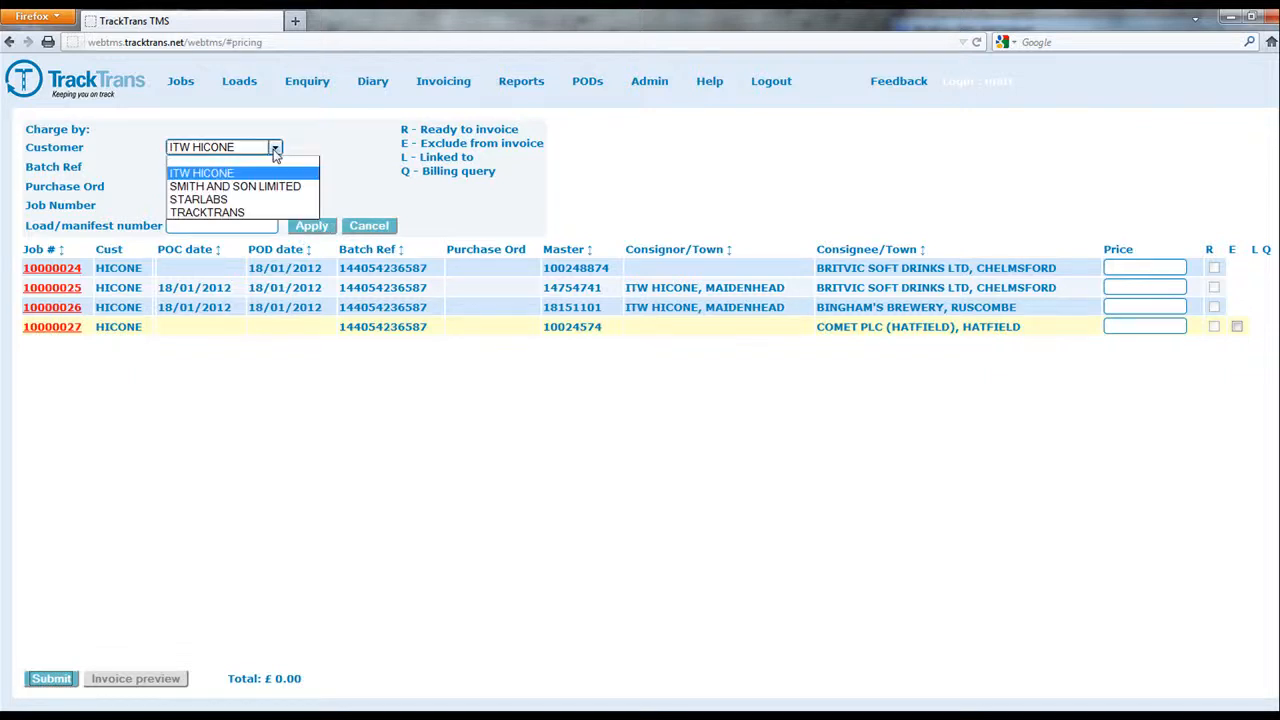
click(272, 199)
click(274, 188)
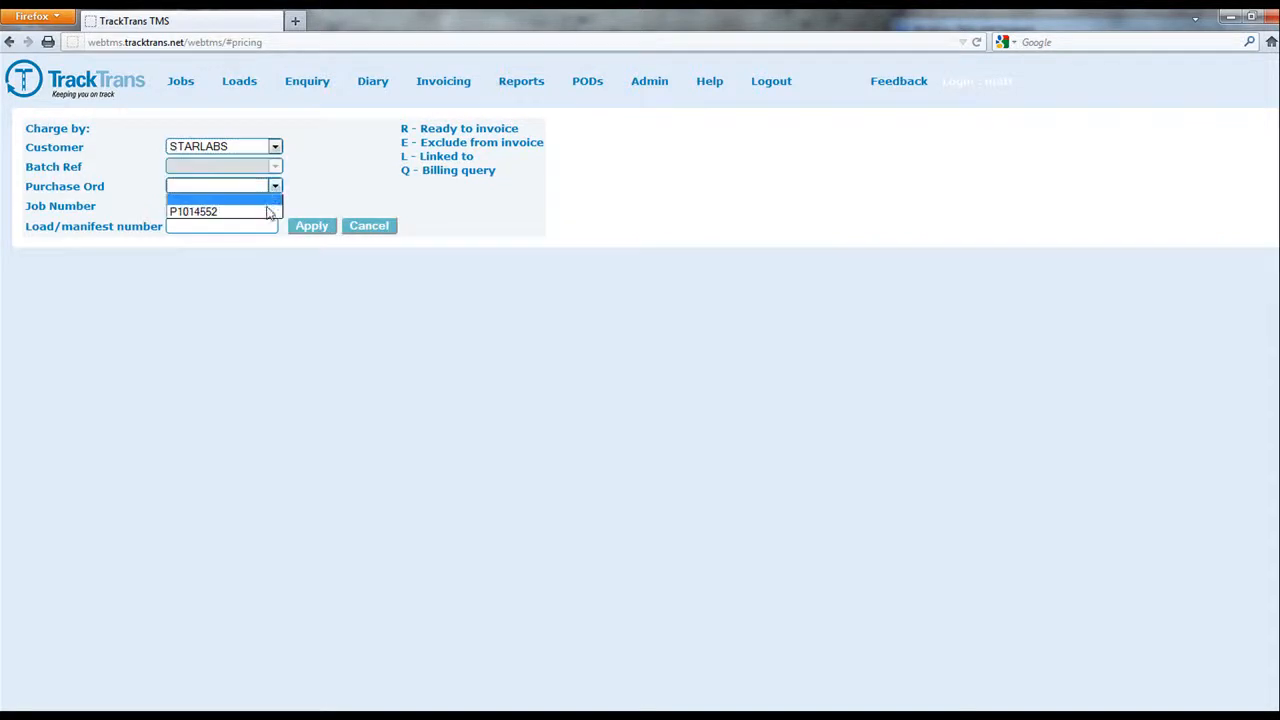
click(270, 211)
click(300, 230)
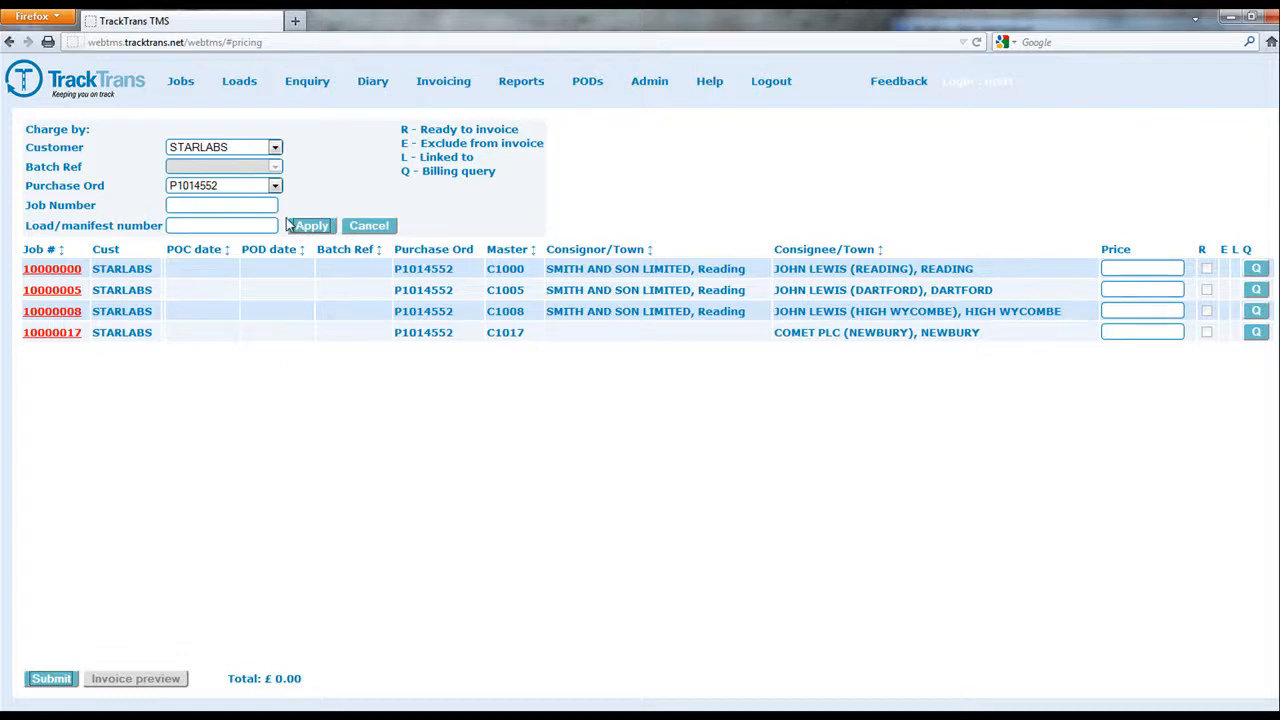
Look up the single job with job number 10000002 for pricing.
click(268, 206)
text(10)
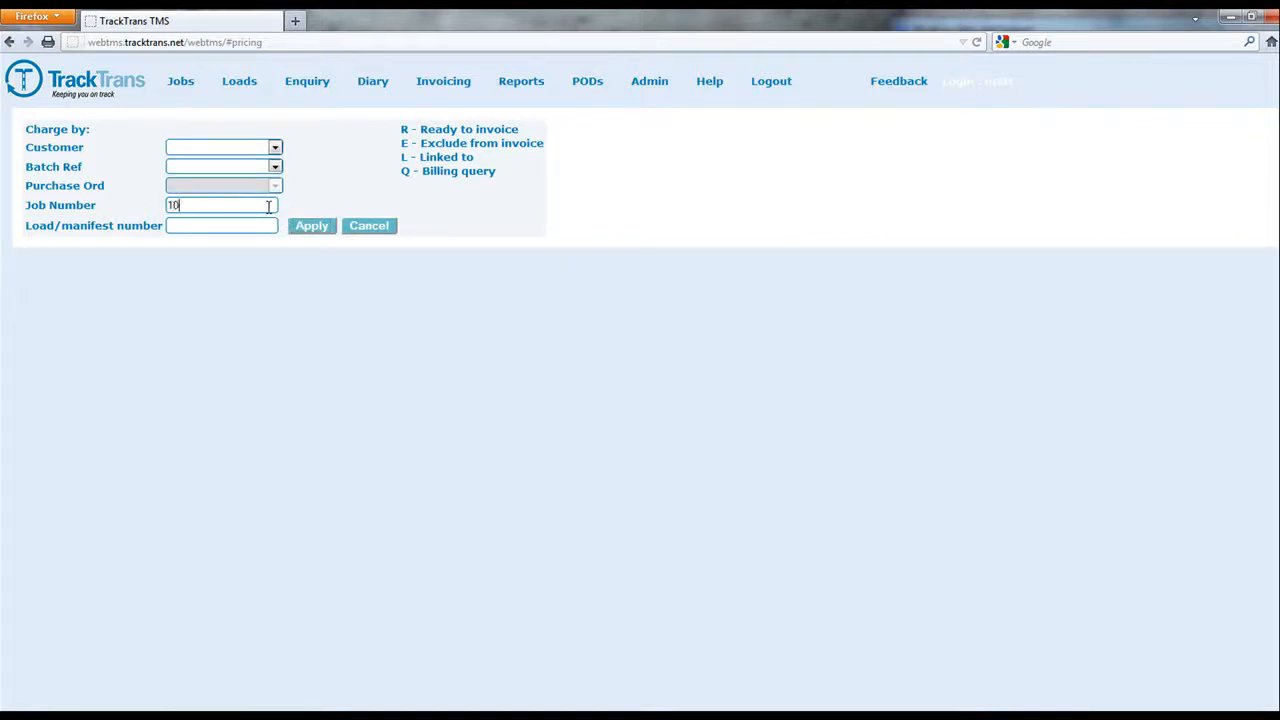
text(000002)
click(306, 226)
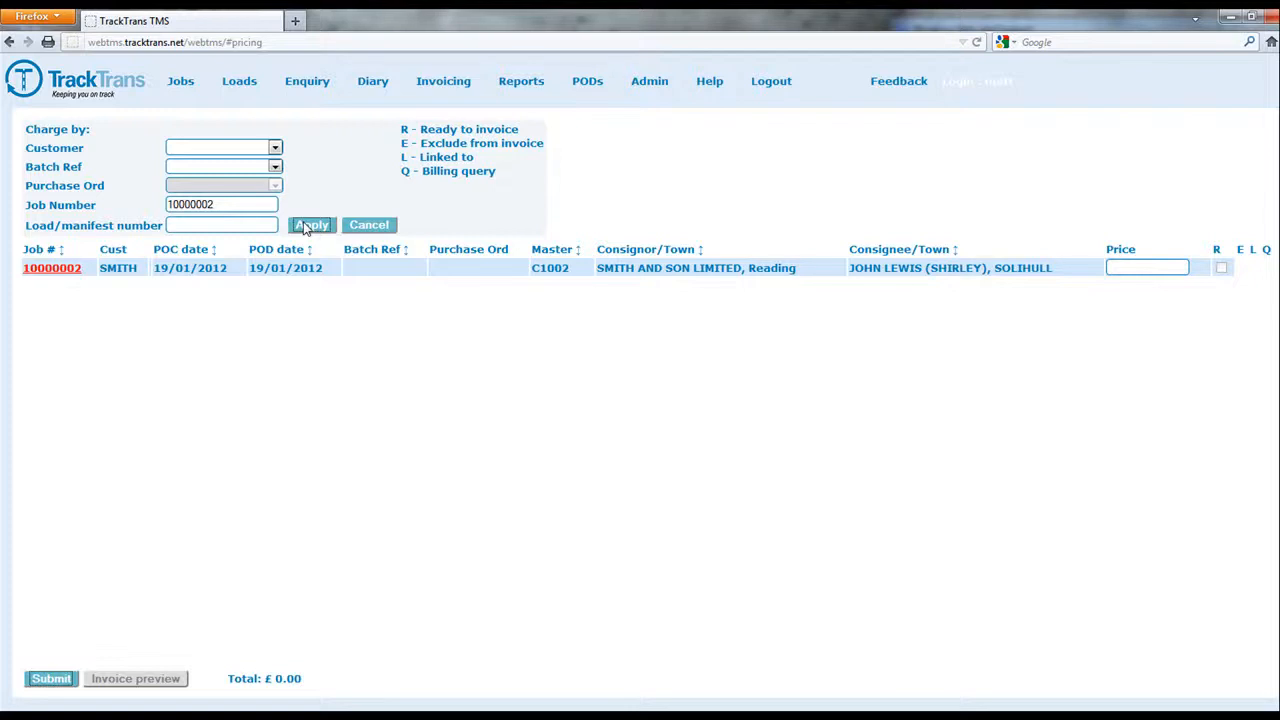
Clear the job number filter and look up the jobs on load/manifest number 201.
click(254, 207)
key(BackSpace)
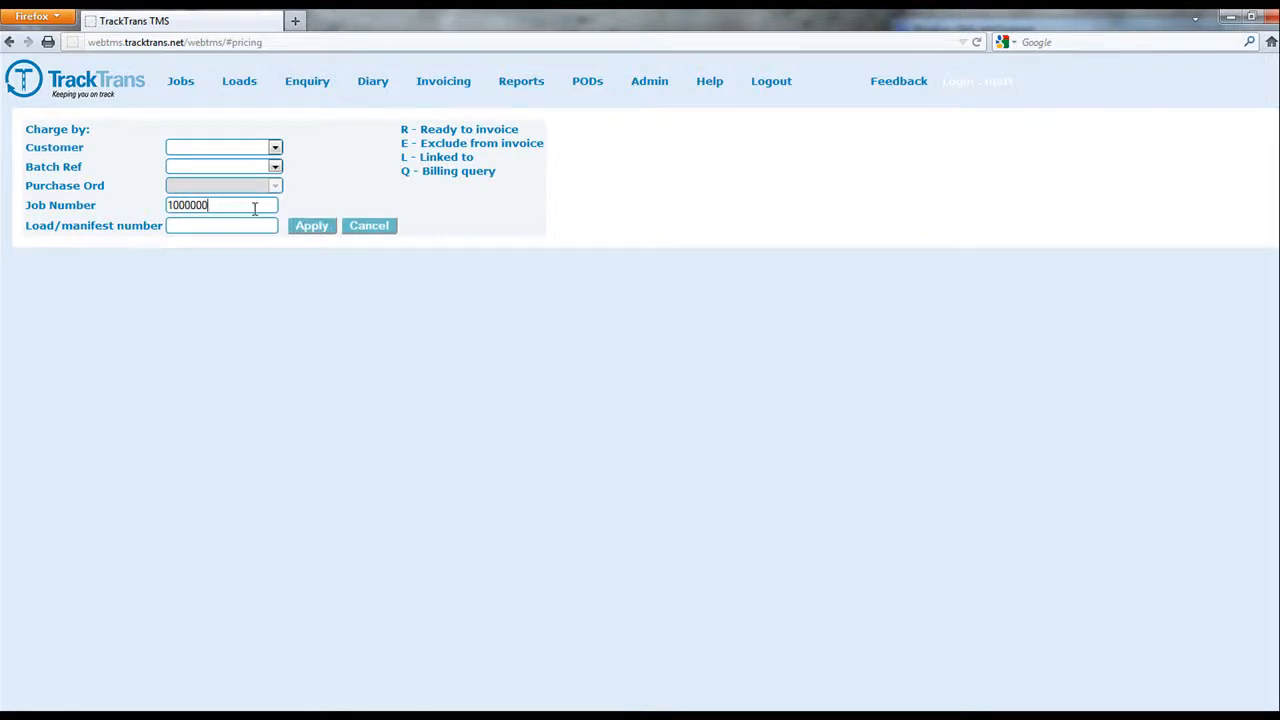
key(BackSpace)
key(BackSpace)
key(BackSpace)
key(BackSpace)
key(BackSpace)
key(BackSpace)
key(BackSpace)
click(252, 225)
text(201)
click(295, 228)
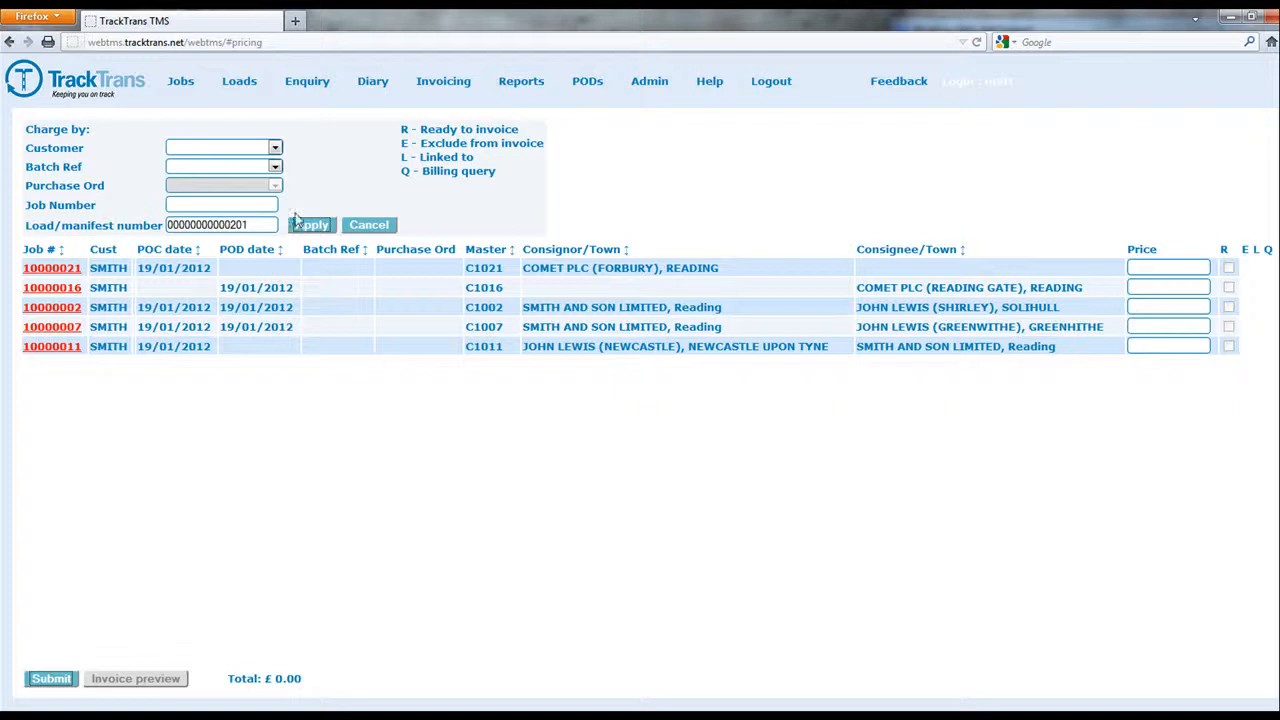
click(275, 148)
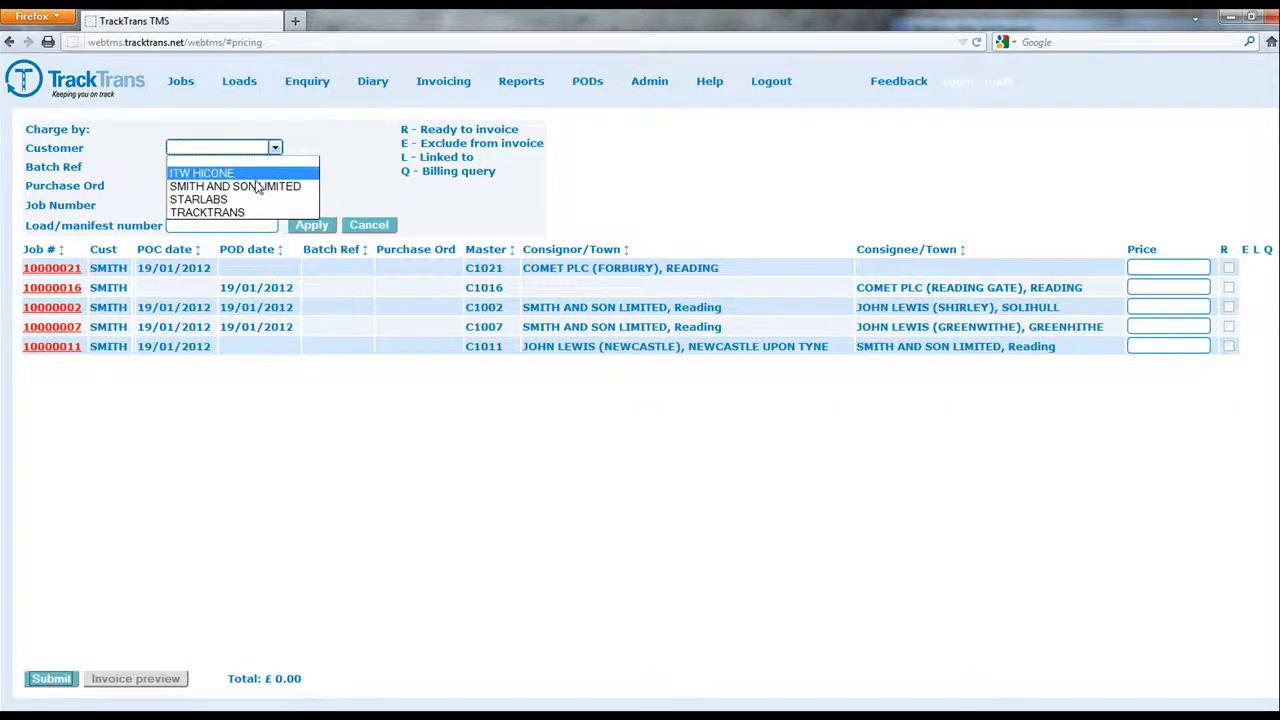
click(258, 174)
click(258, 167)
click(258, 192)
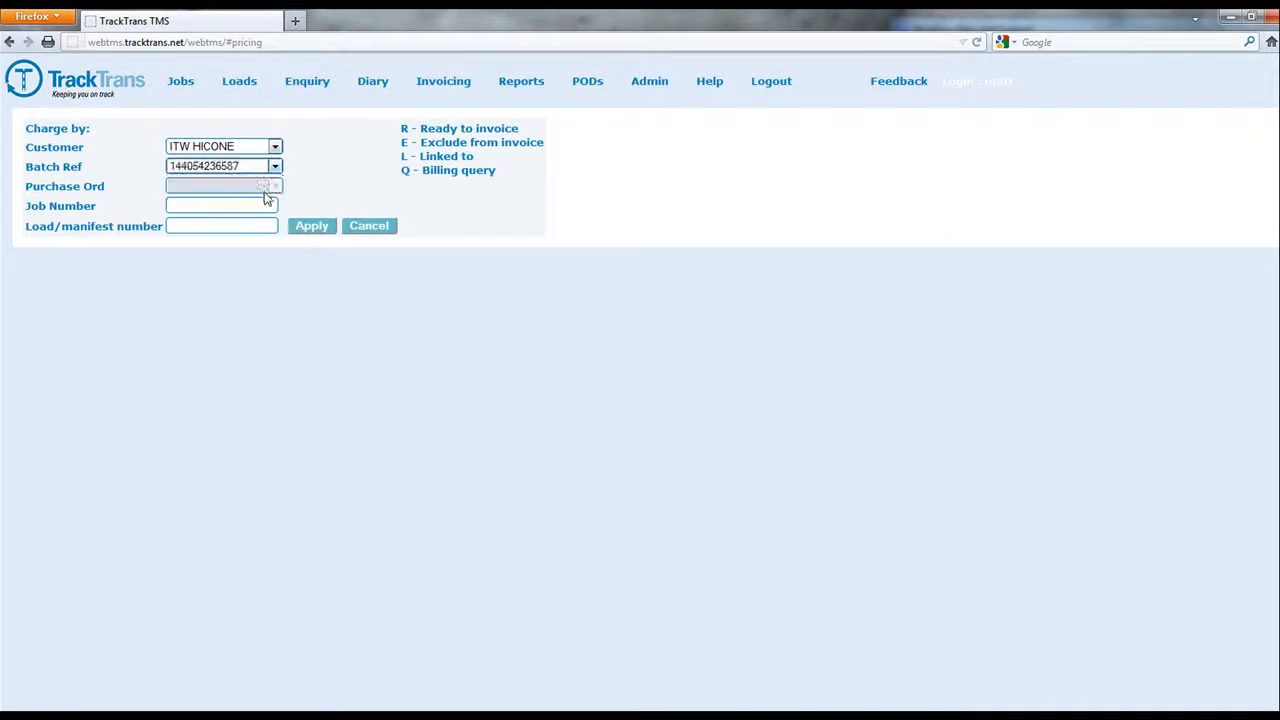
click(303, 227)
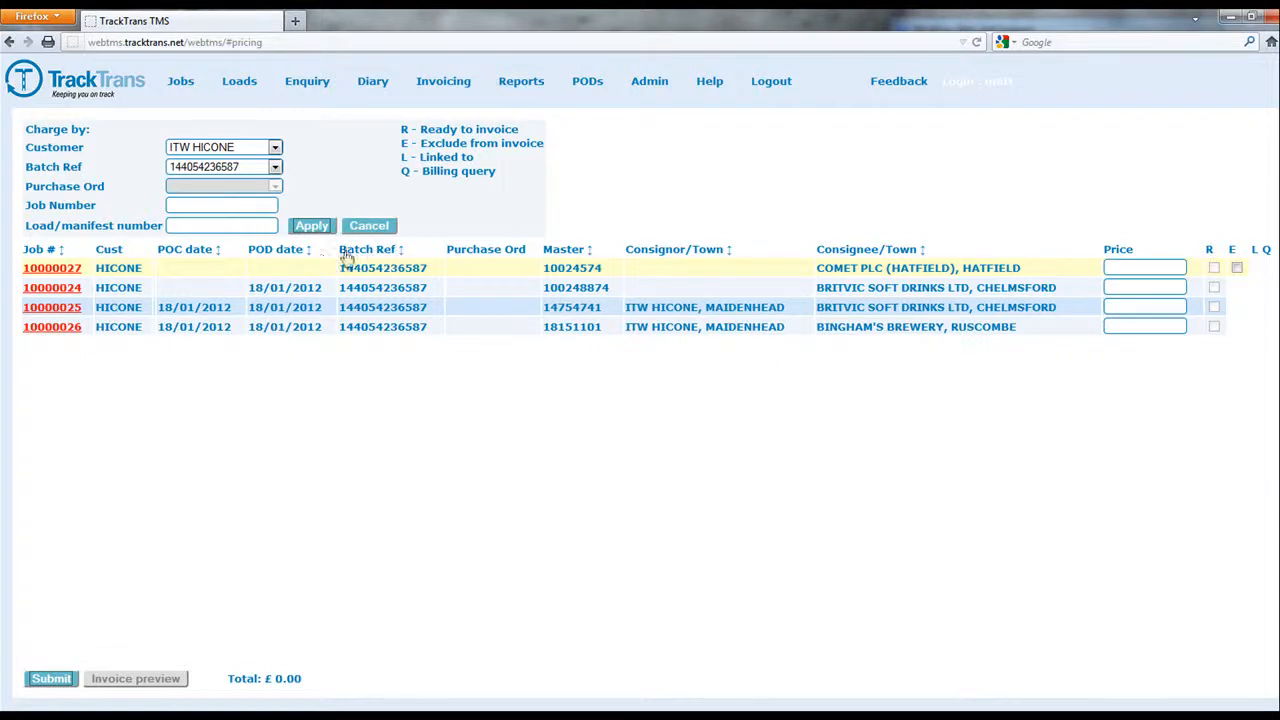
click(310, 252)
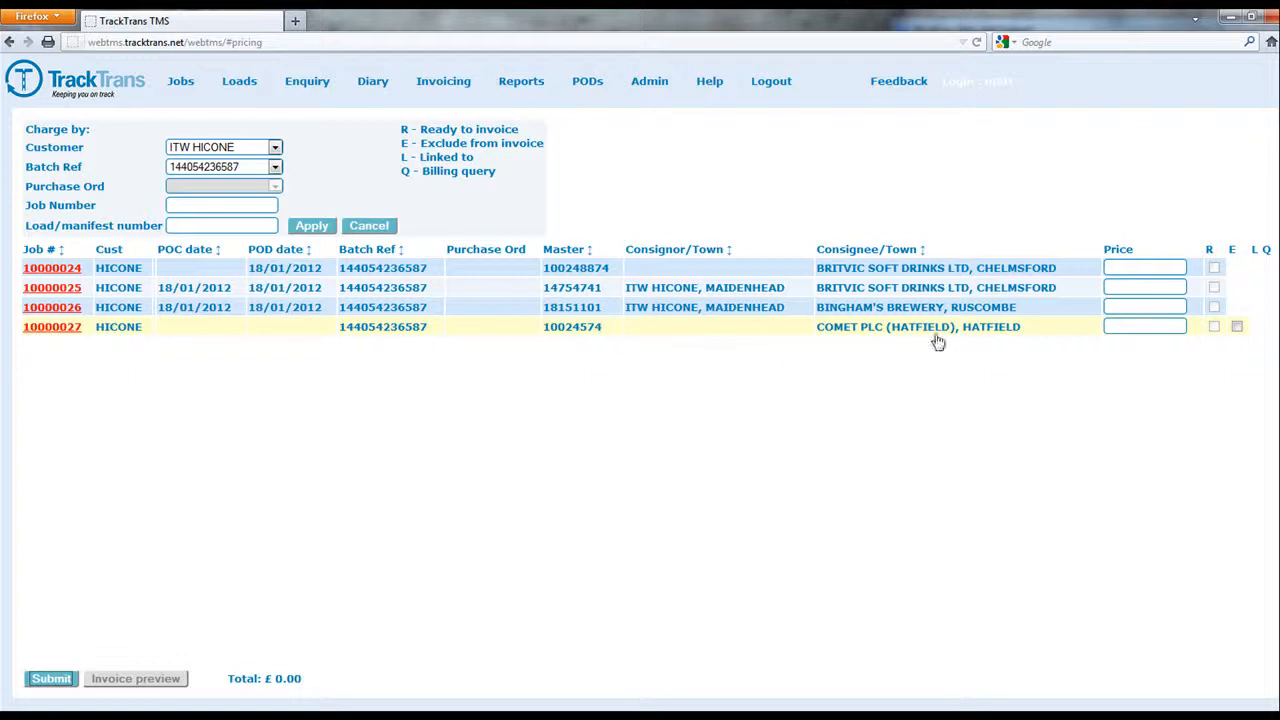
Price job 10000024 at 184.45, the Bingham's Brewery job at 265.4 and the Comet PLC job at 0, and submit the prices.
click(1114, 267)
text(184.45)
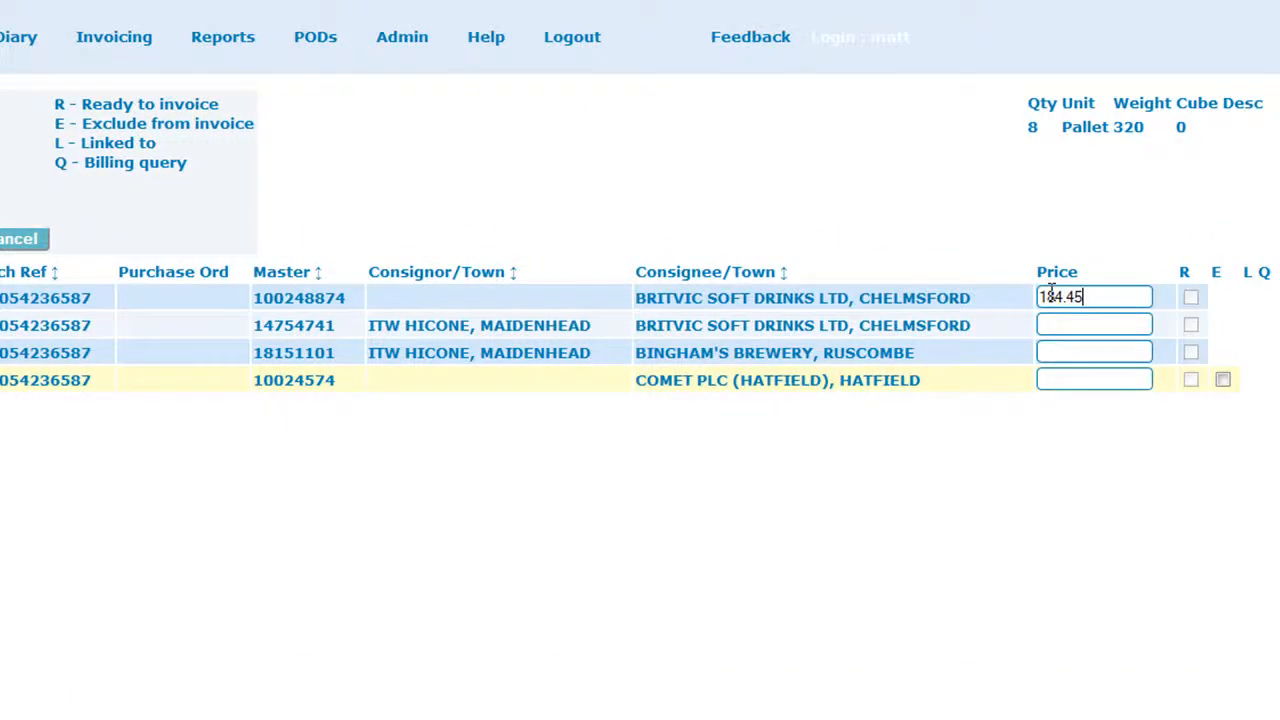
click(1072, 352)
text(265.4)
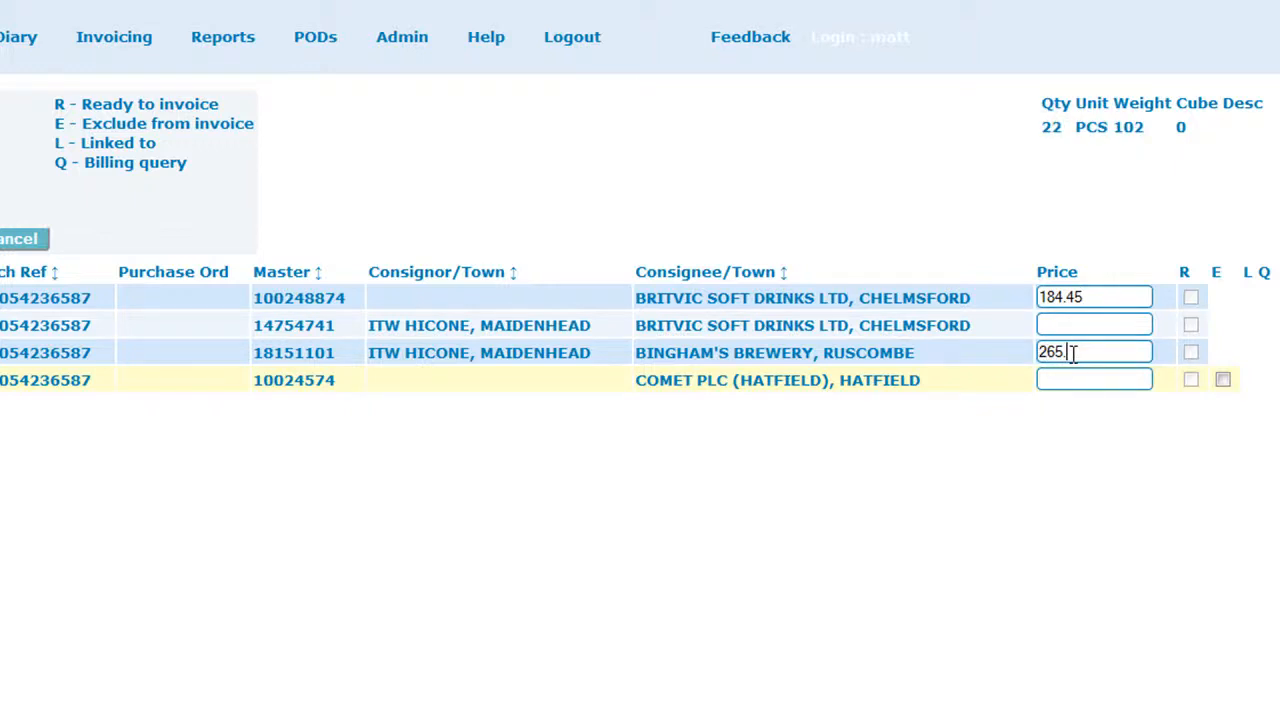
click(1077, 380)
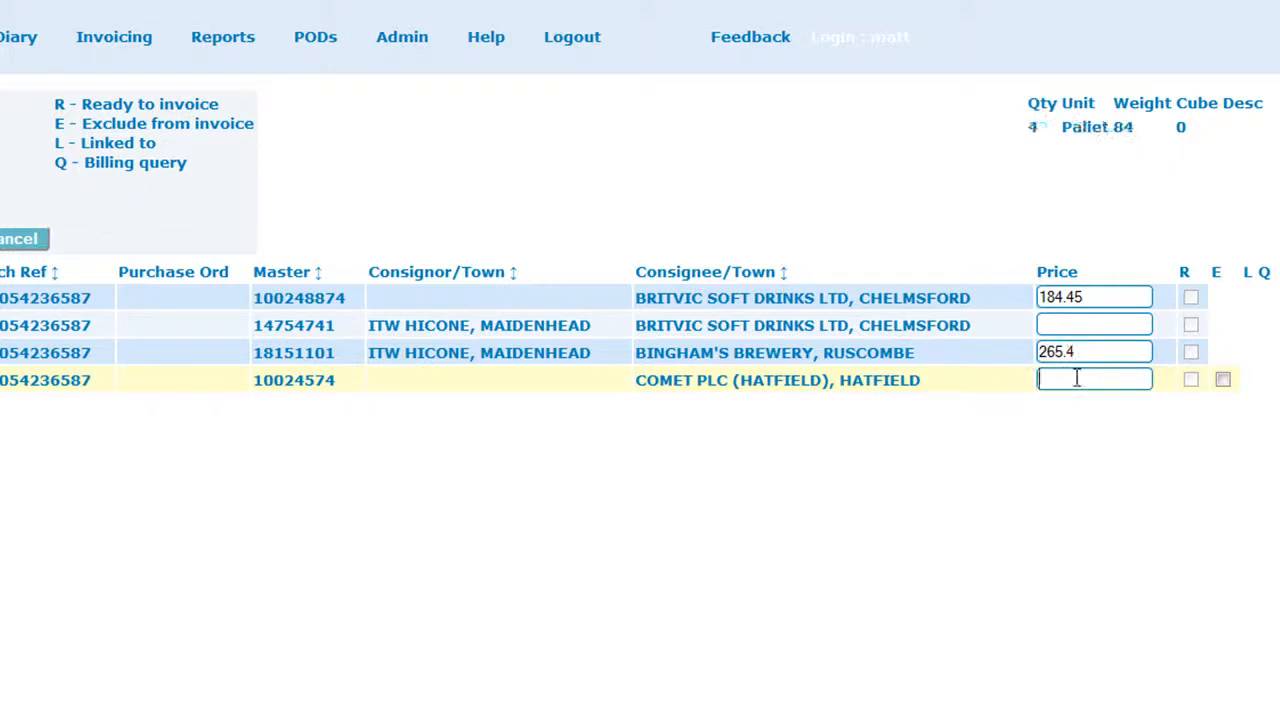
text(0)
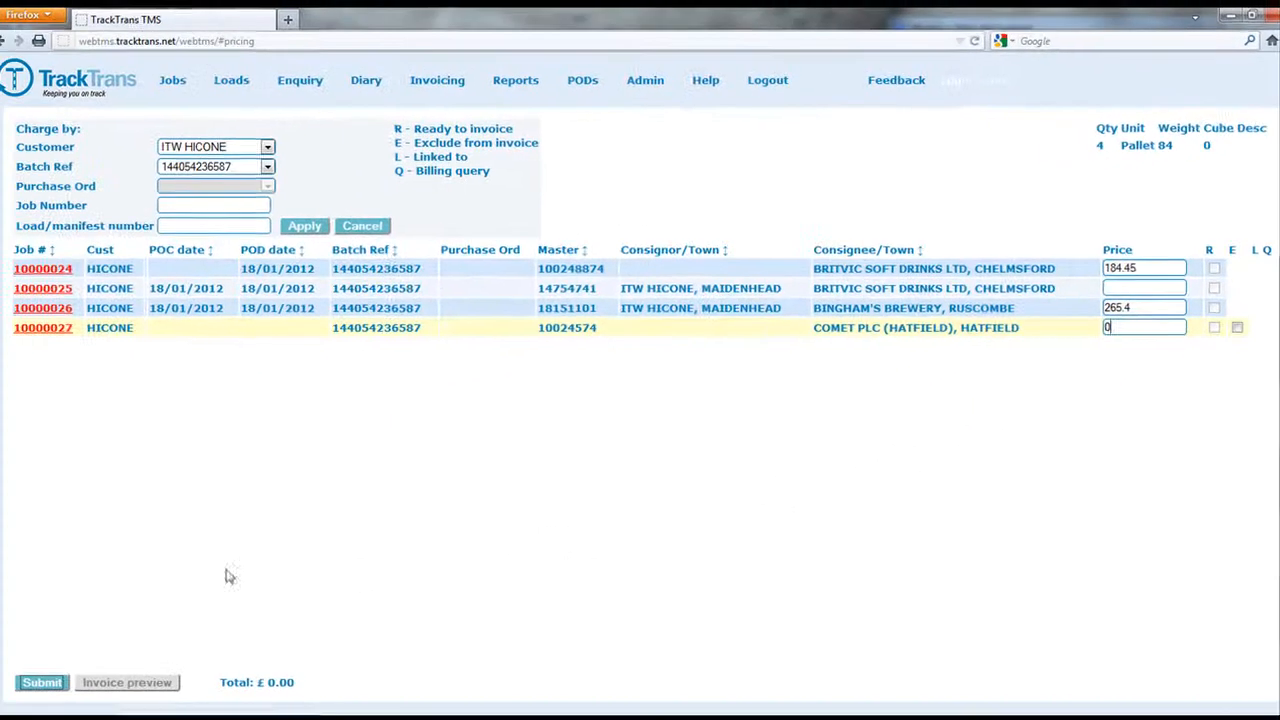
click(60, 682)
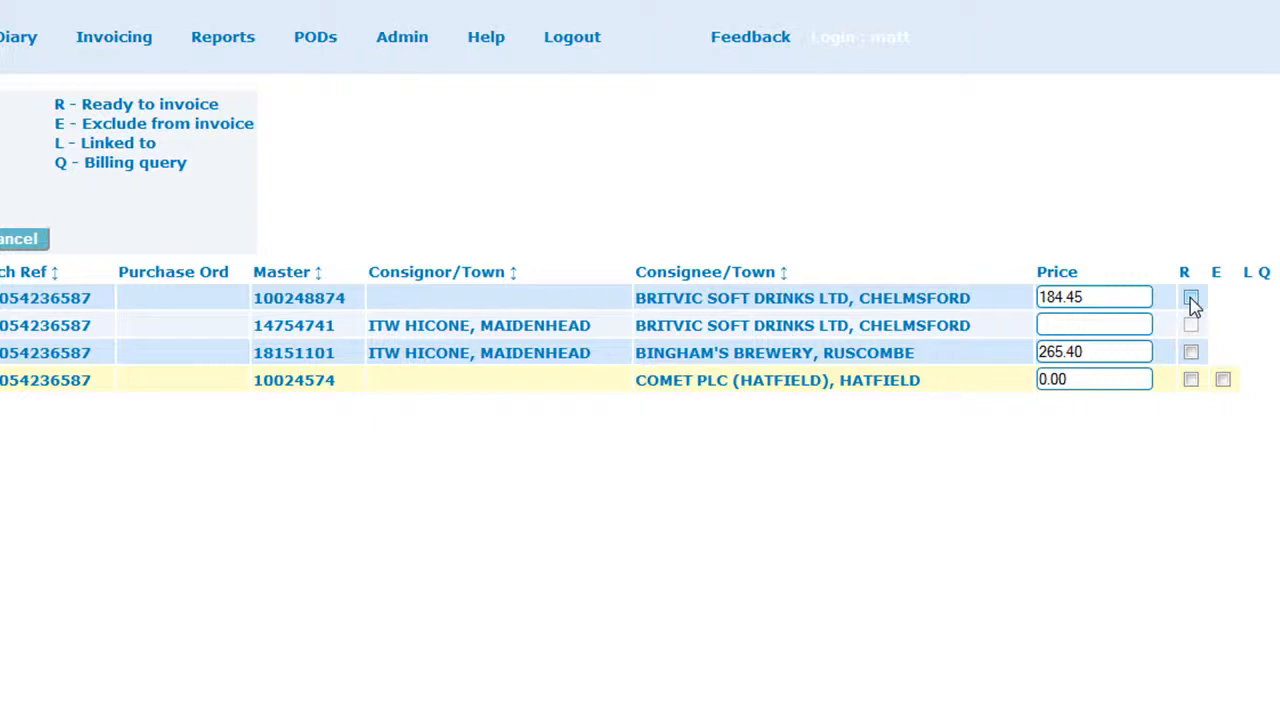
Mark the three priced jobs as ready to invoice, exclude the Comet PLC job from the invoice, and submit the changes.
click(1191, 299)
click(1191, 352)
click(1191, 381)
click(1223, 381)
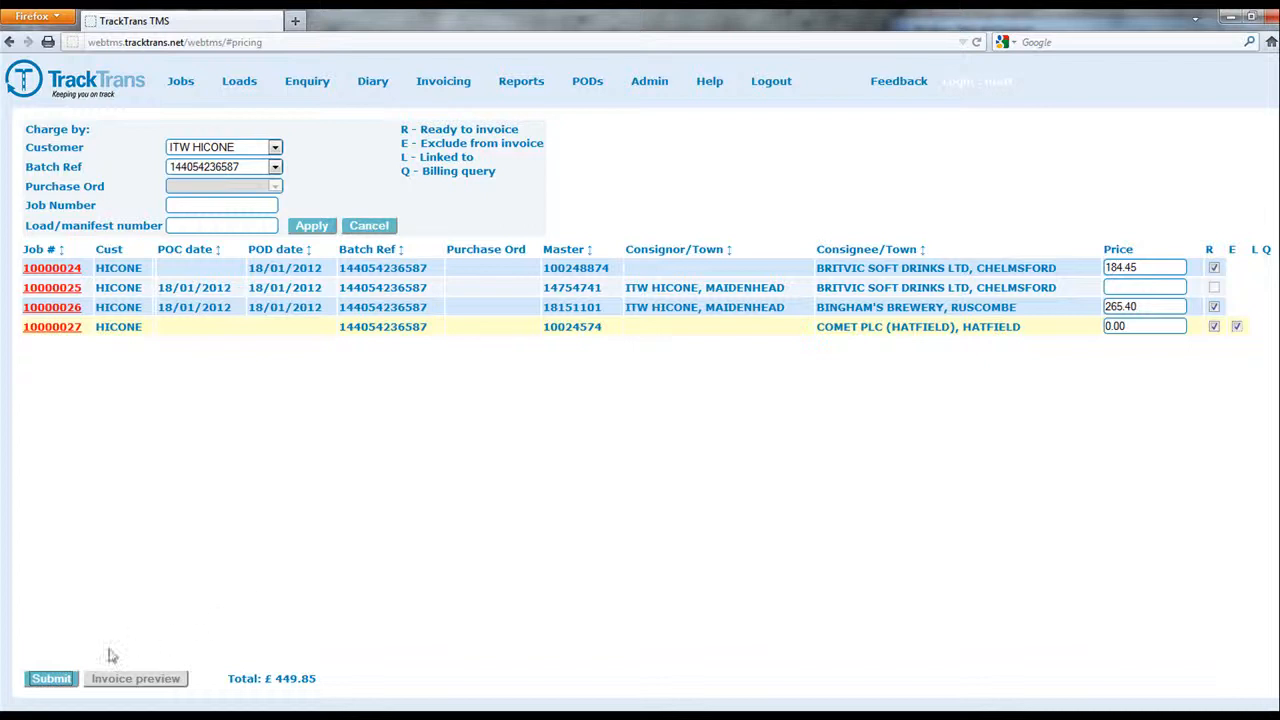
click(49, 686)
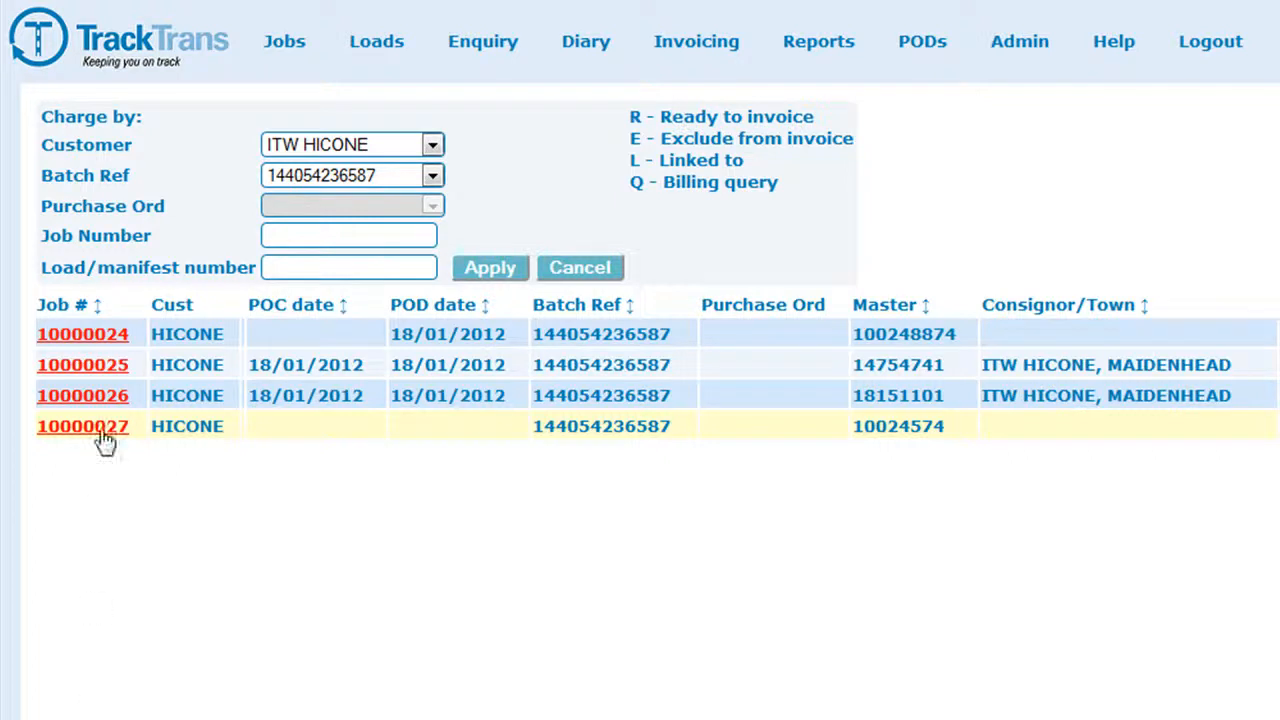
Open job 10000025 and add a Freight Charge of 102 to its charges.
click(83, 365)
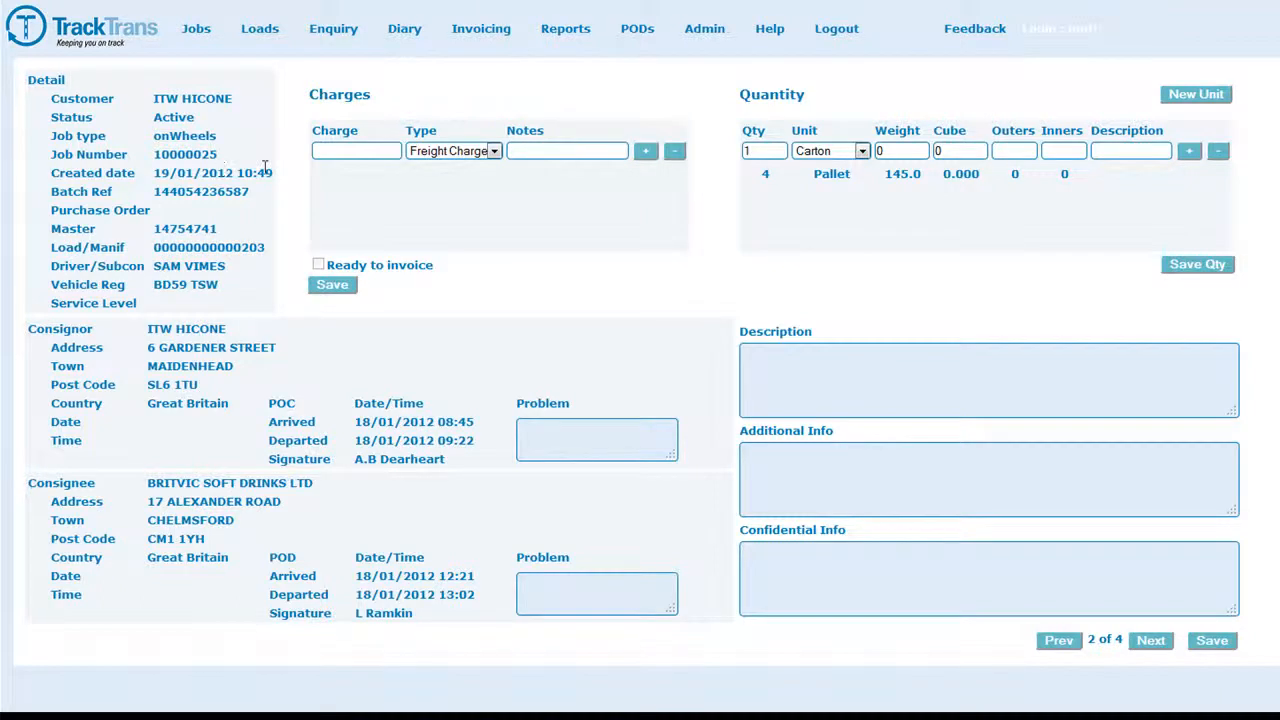
click(356, 150)
click(391, 237)
text(102)
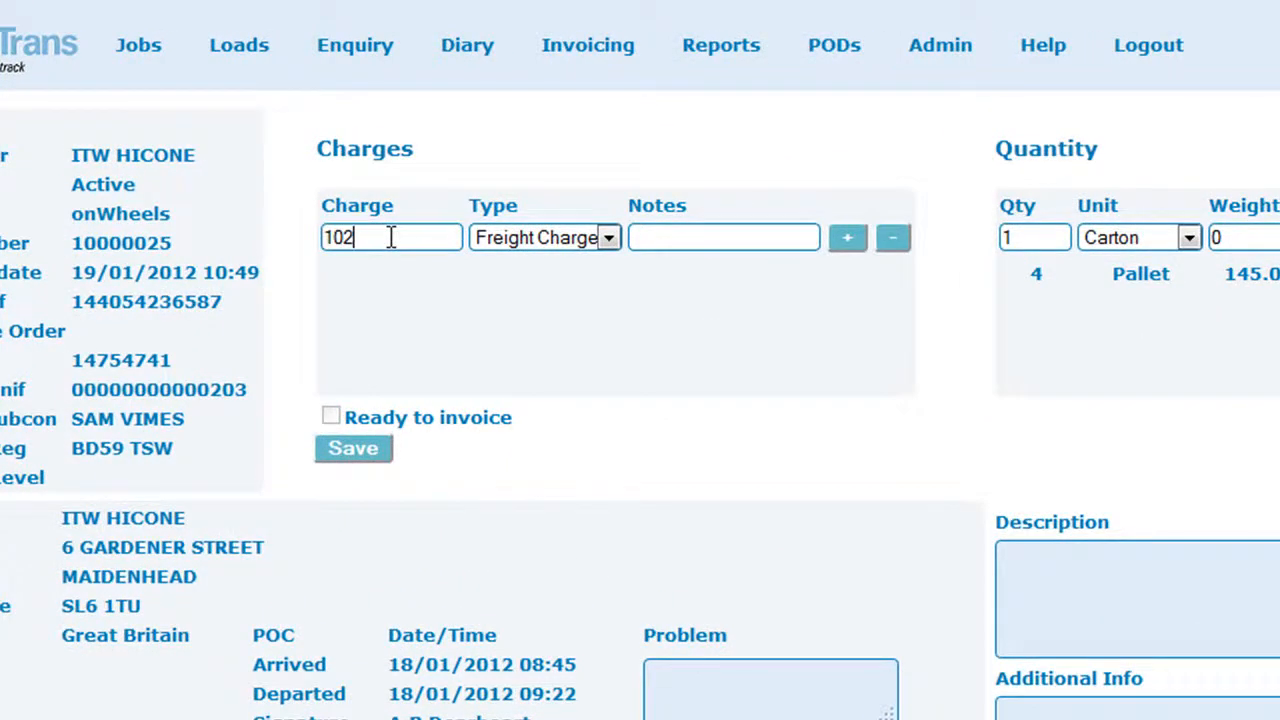
click(516, 244)
click(521, 243)
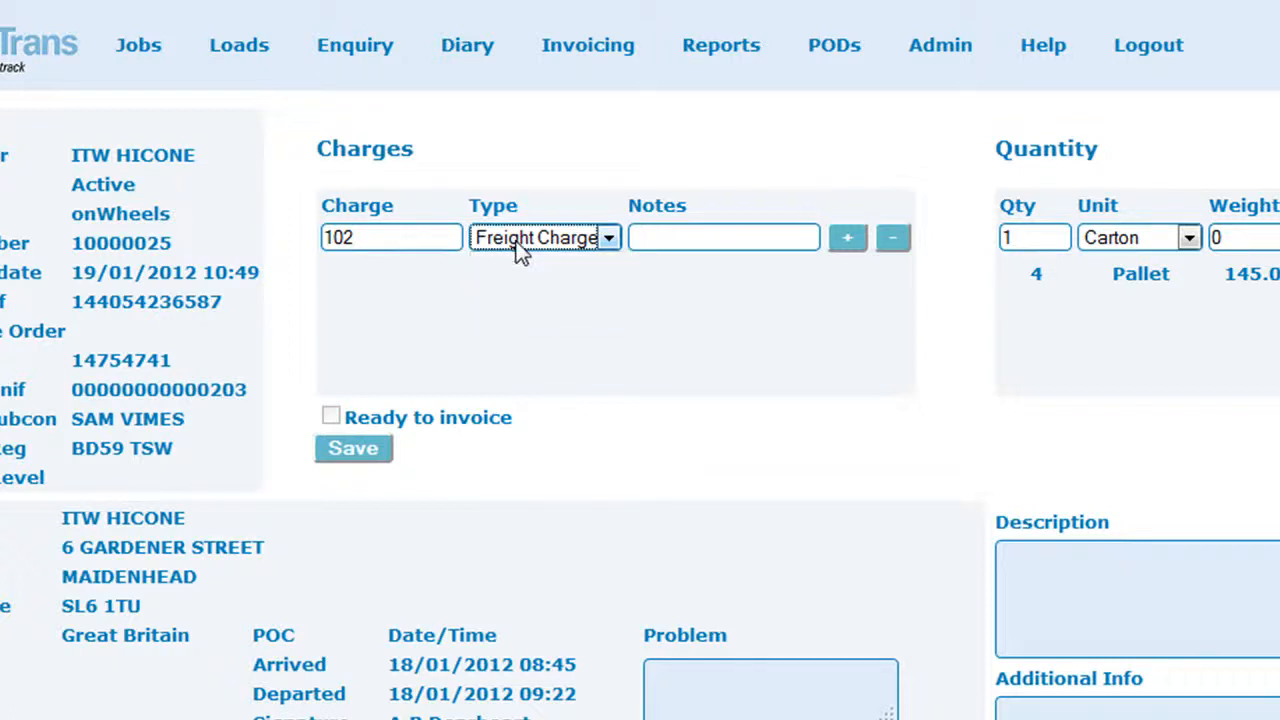
click(848, 237)
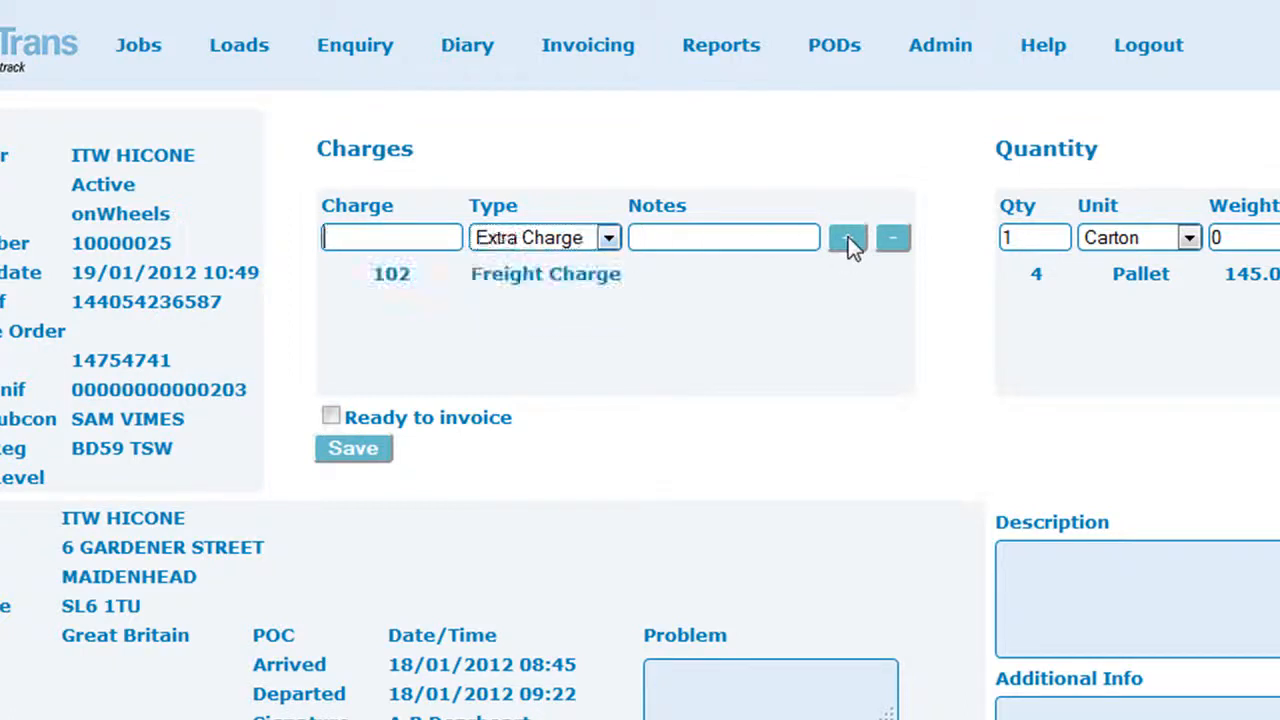
Add a Hazardous charge of 32.45 to the job and save its charges.
click(418, 237)
text(32.45)
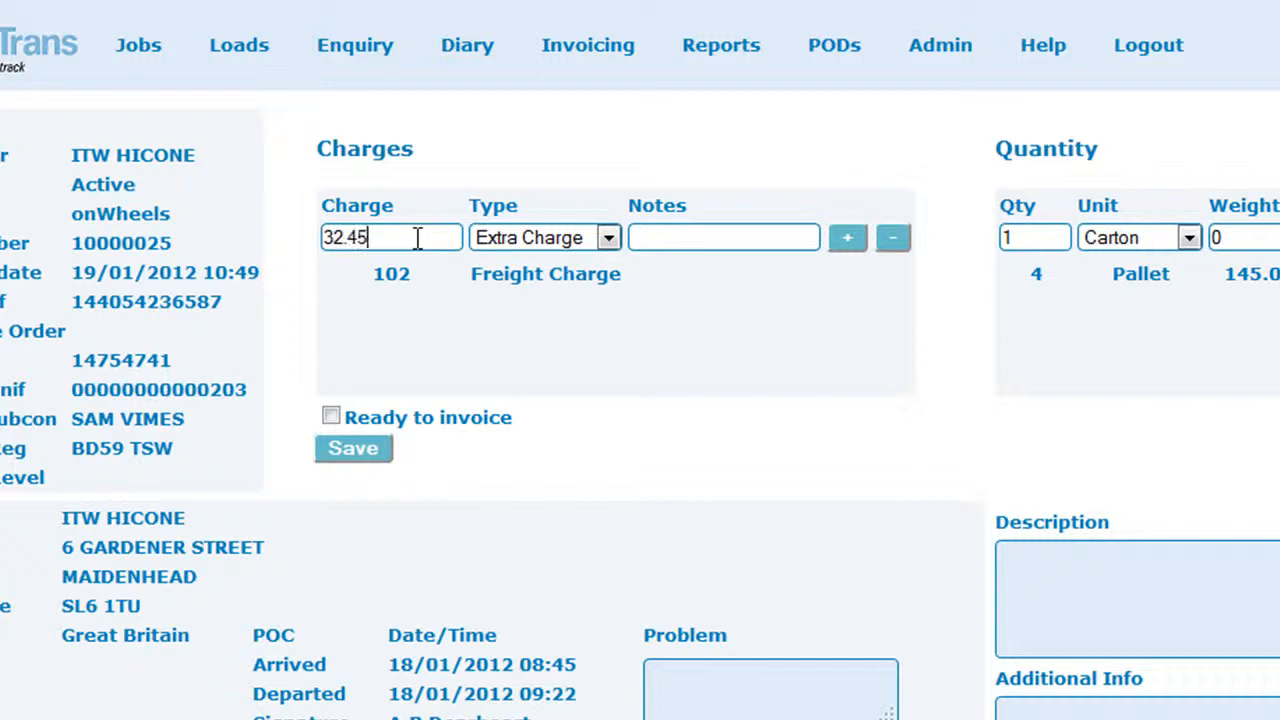
click(520, 239)
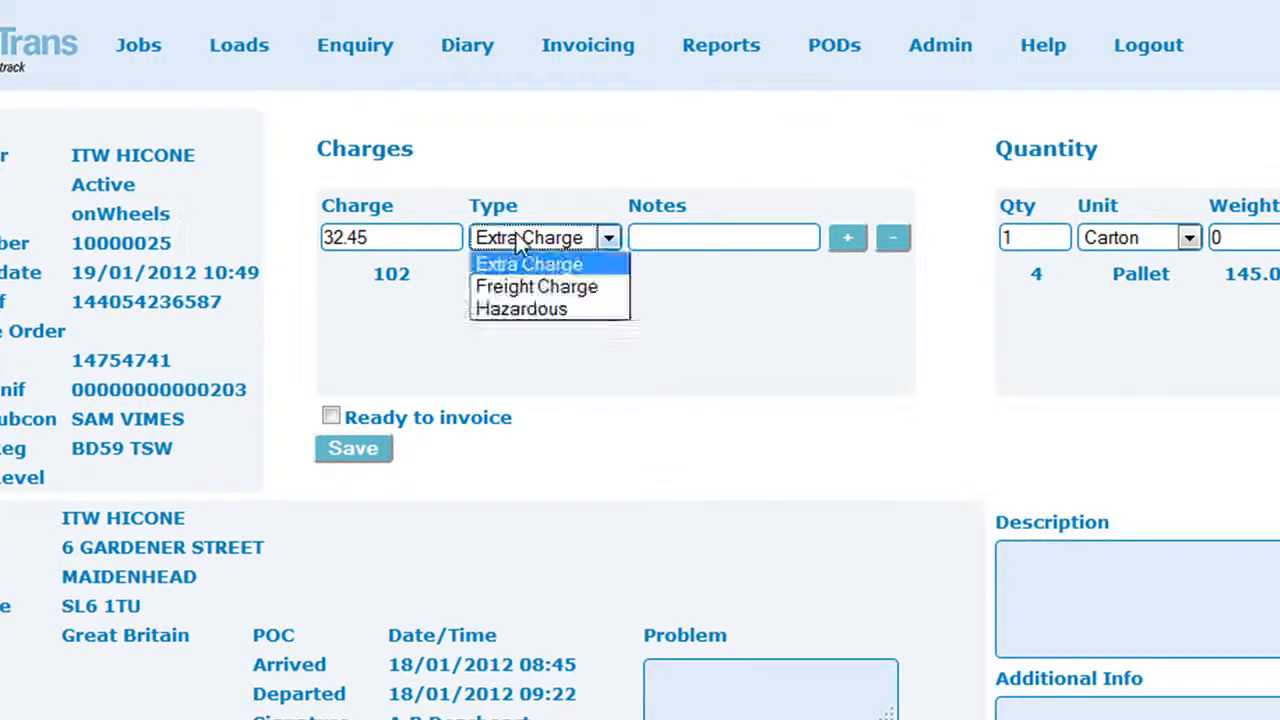
click(524, 308)
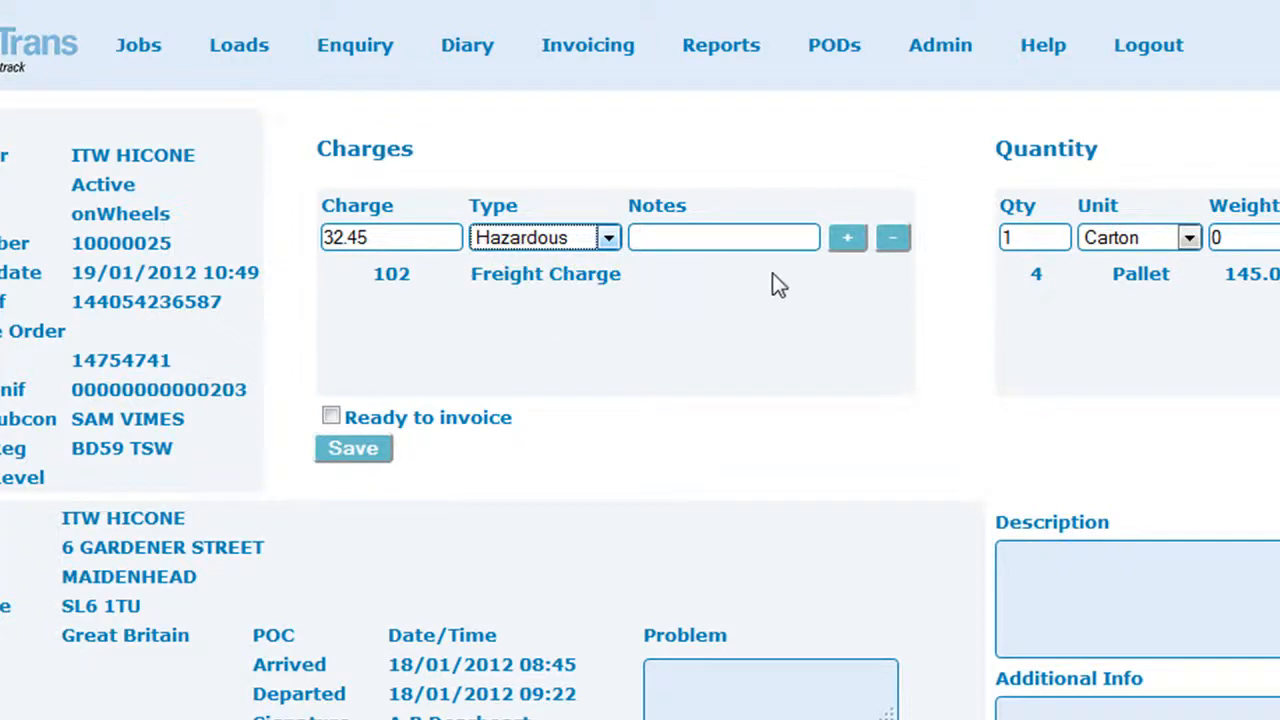
click(849, 243)
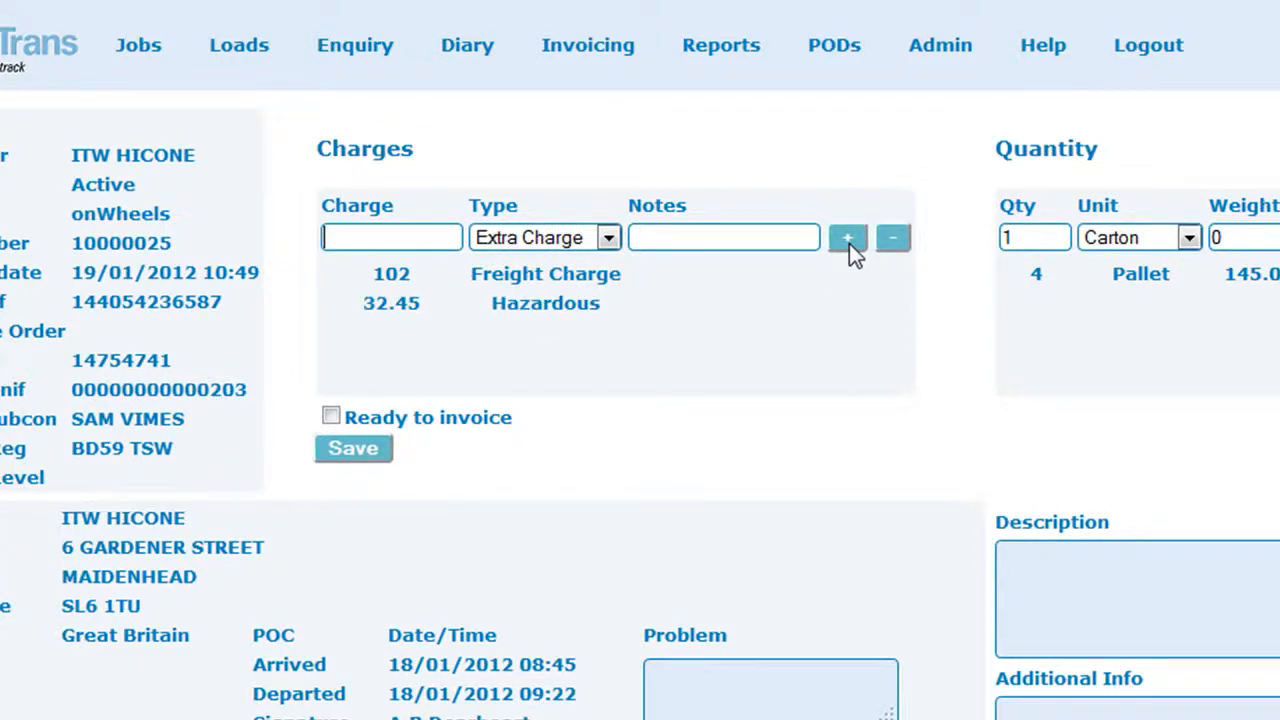
click(376, 449)
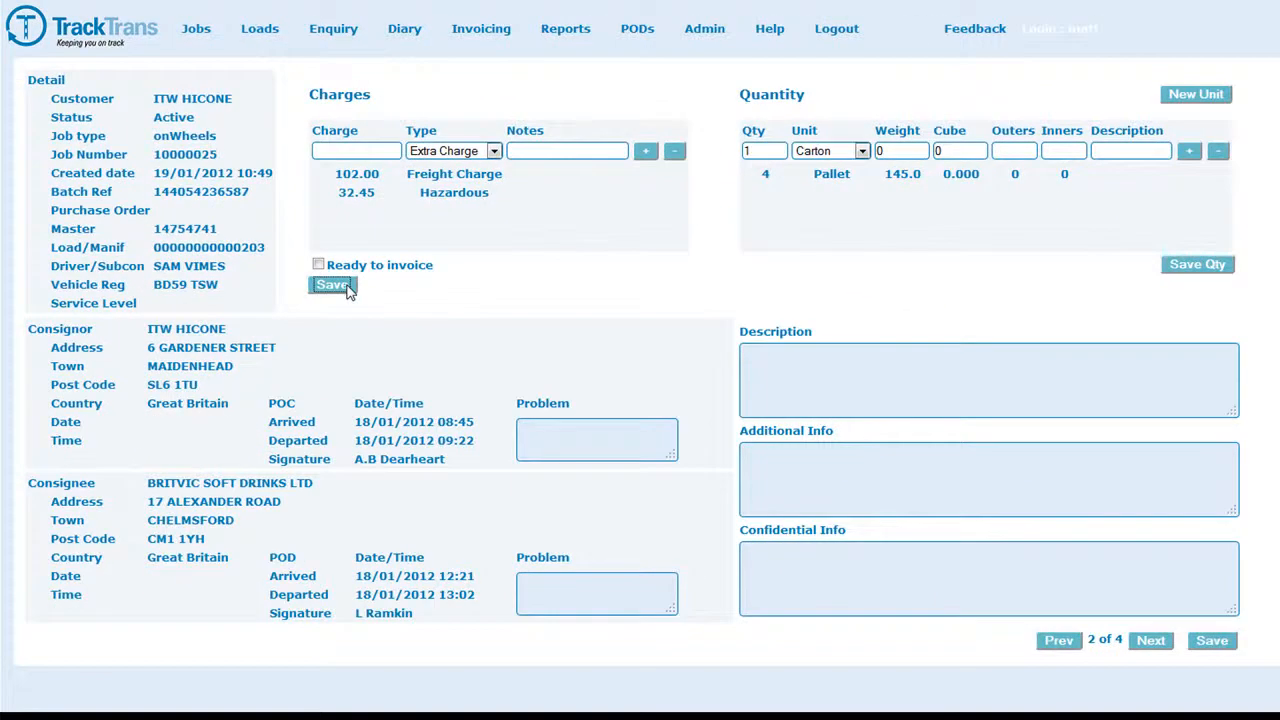
click(909, 174)
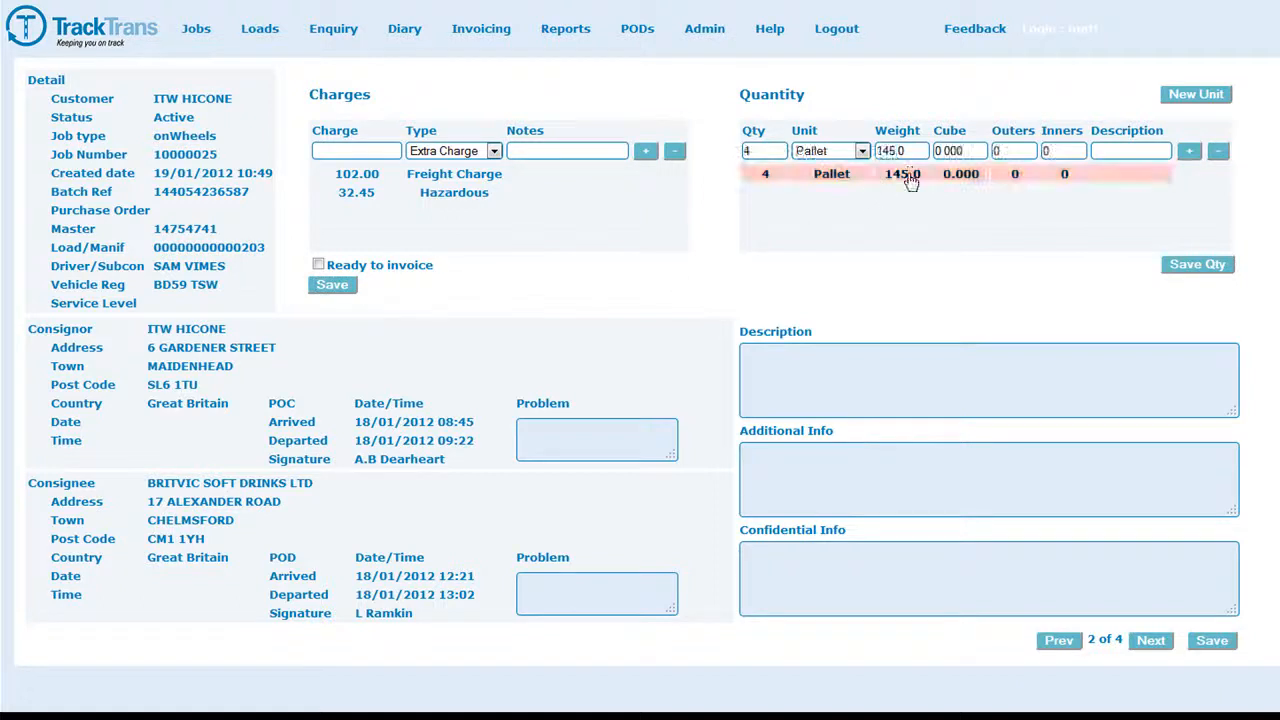
click(927, 368)
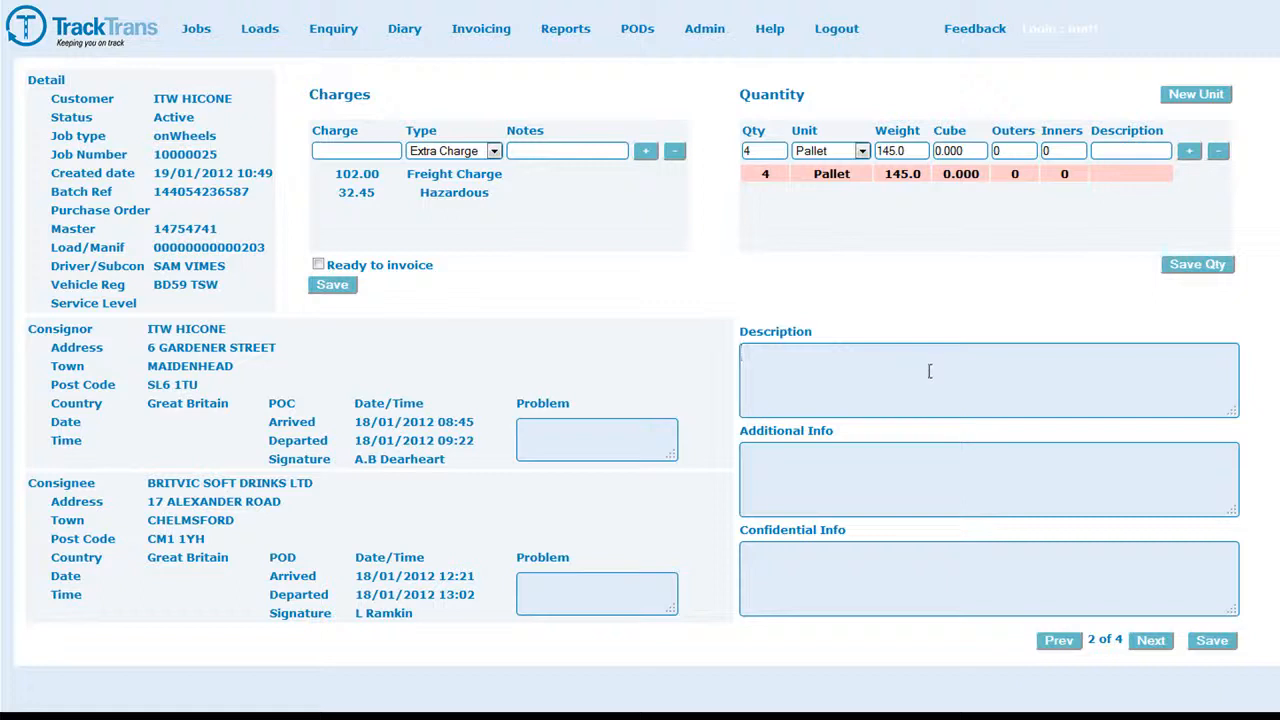
click(946, 450)
click(932, 571)
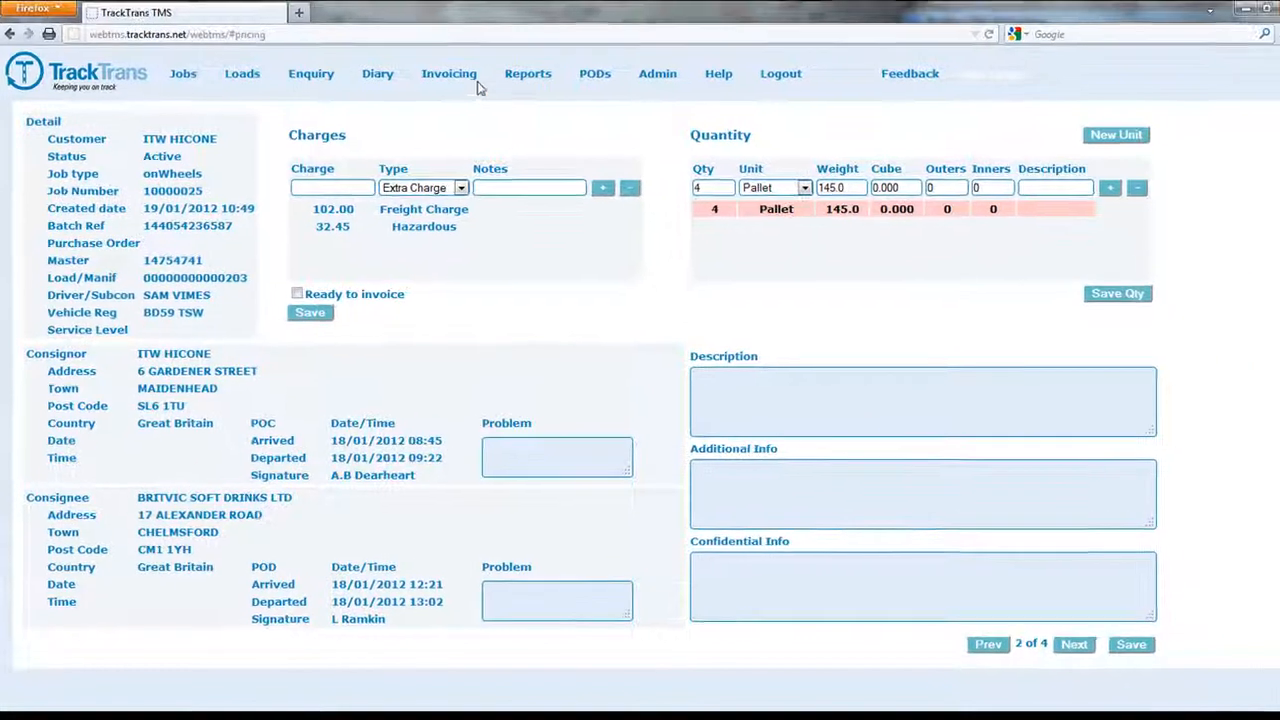
mouse_move(501, 32)
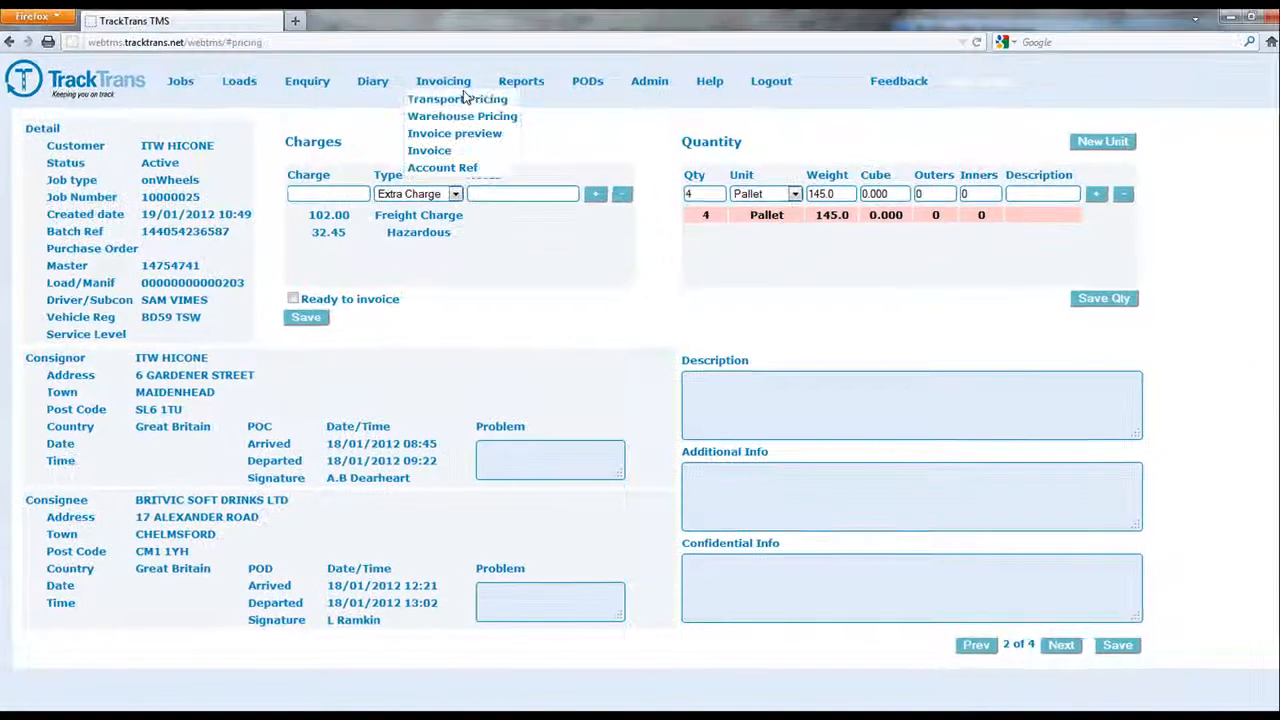
click(462, 99)
click(273, 147)
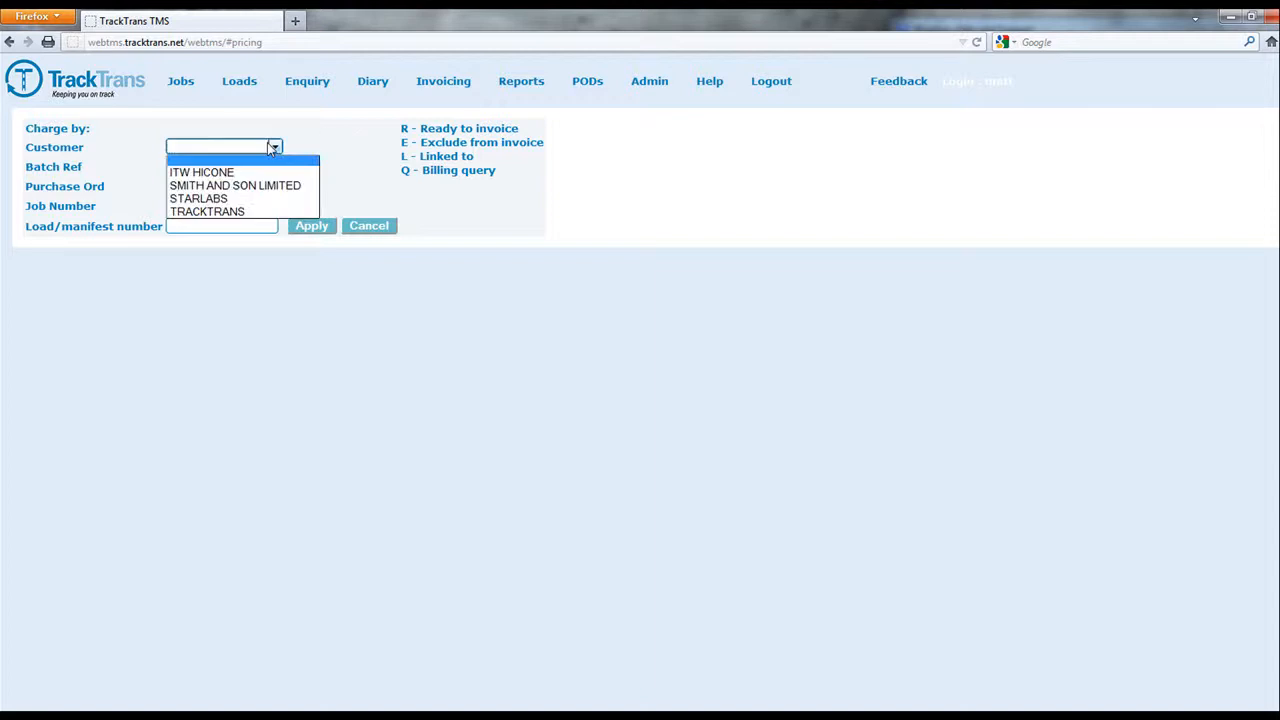
click(262, 172)
click(274, 166)
click(262, 189)
click(309, 226)
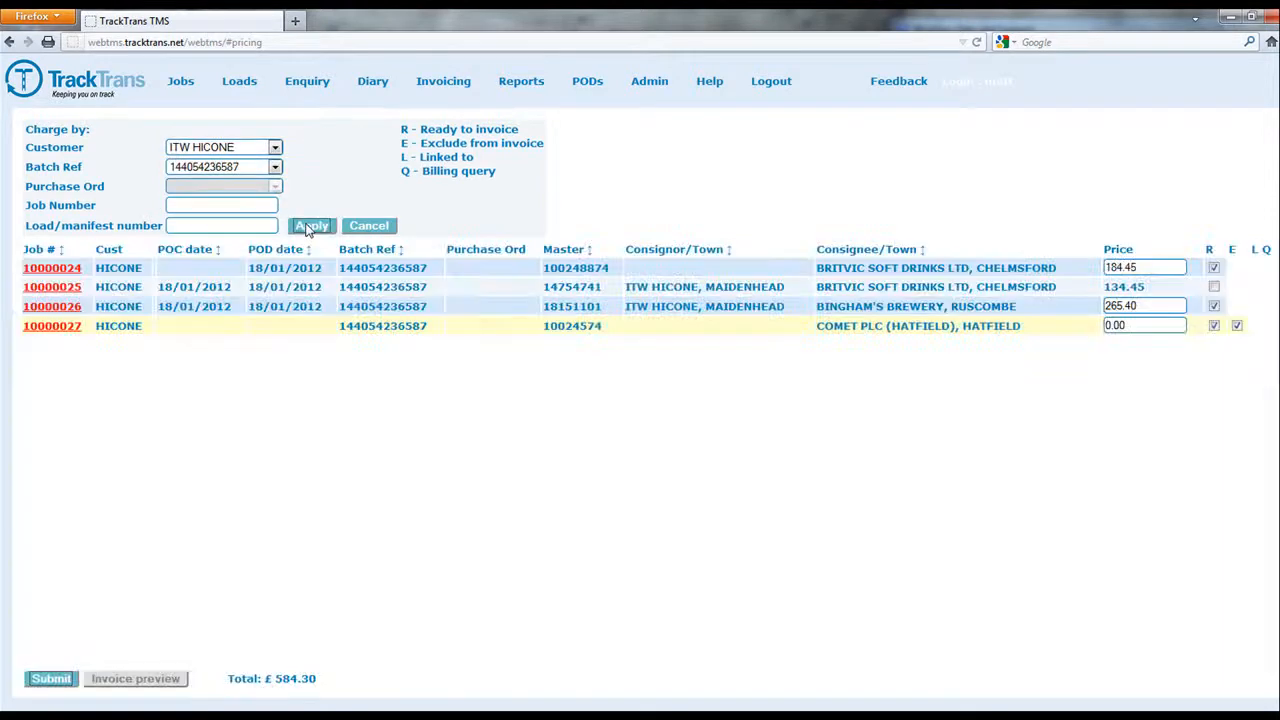